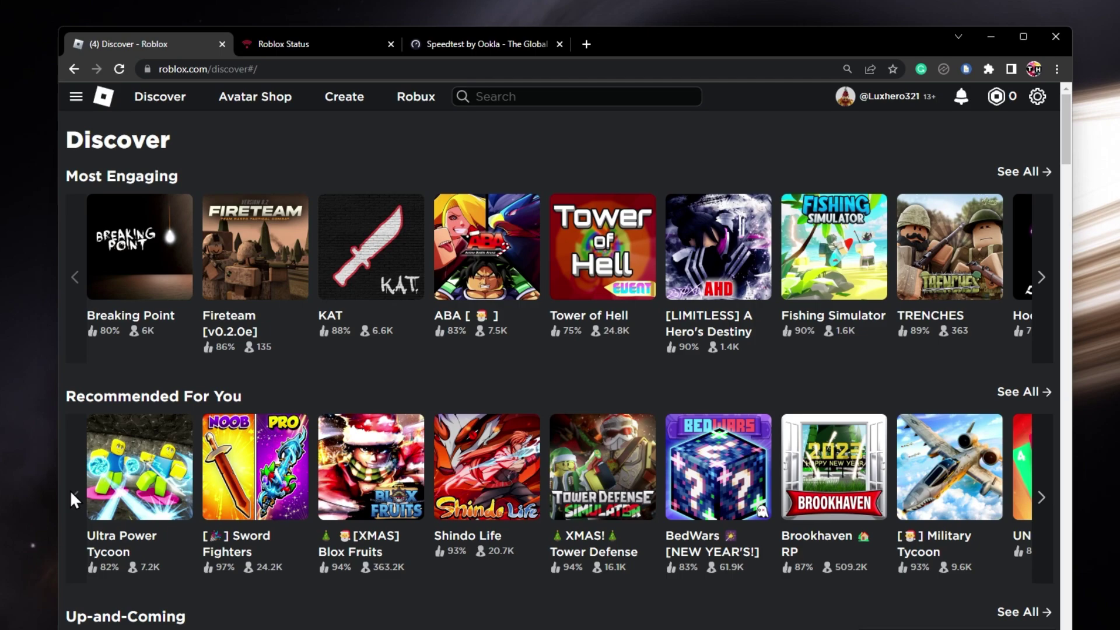
# - Switch to the Roblox Status tab to view server status
pyautogui.click(331, 47)
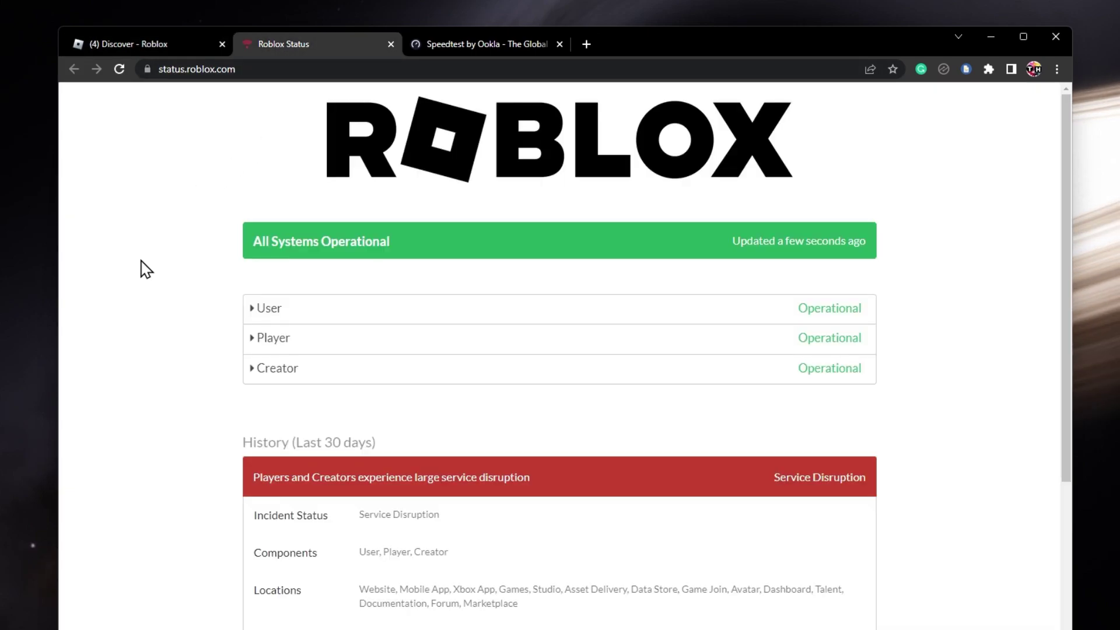
# - Expand the User and Player service groups on the Roblox Status page
pyautogui.click(263, 69)
pyautogui.click(187, 102)
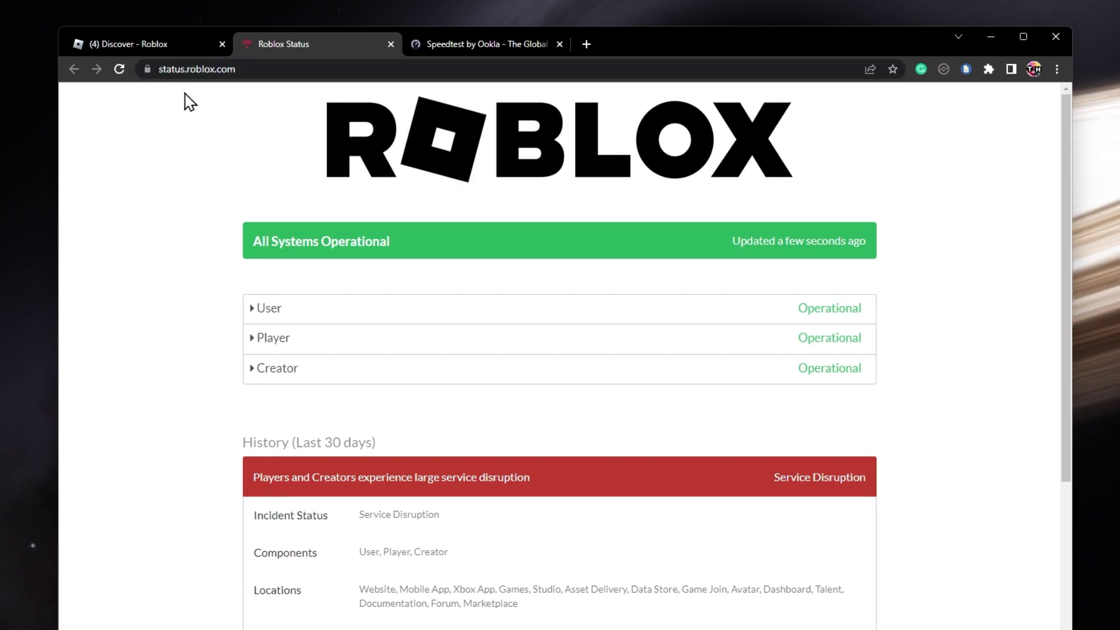
pyautogui.click(254, 311)
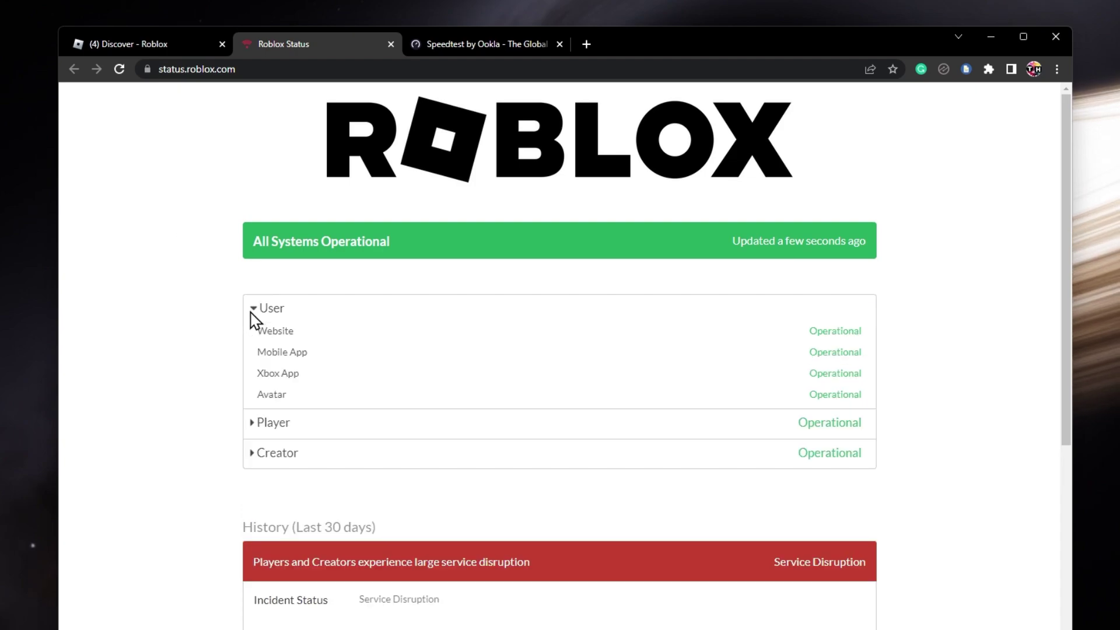
pyautogui.click(254, 426)
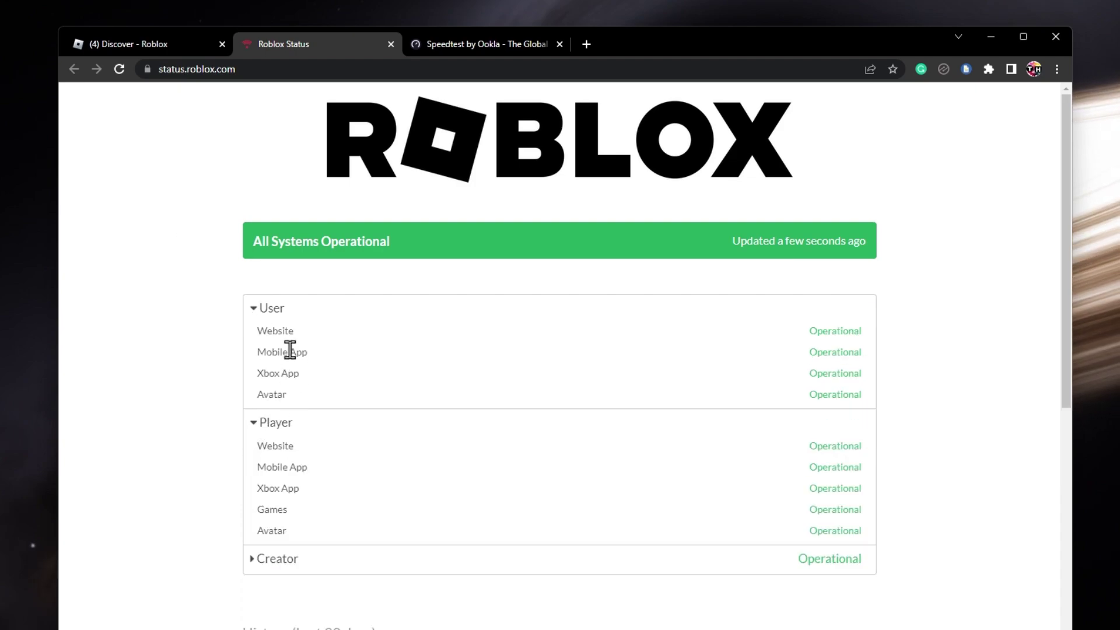
# - Highlight the Website and Games components, then scroll through the 30-day history and back
pyautogui.moveTo(295, 331); pyautogui.dragTo(259, 331)
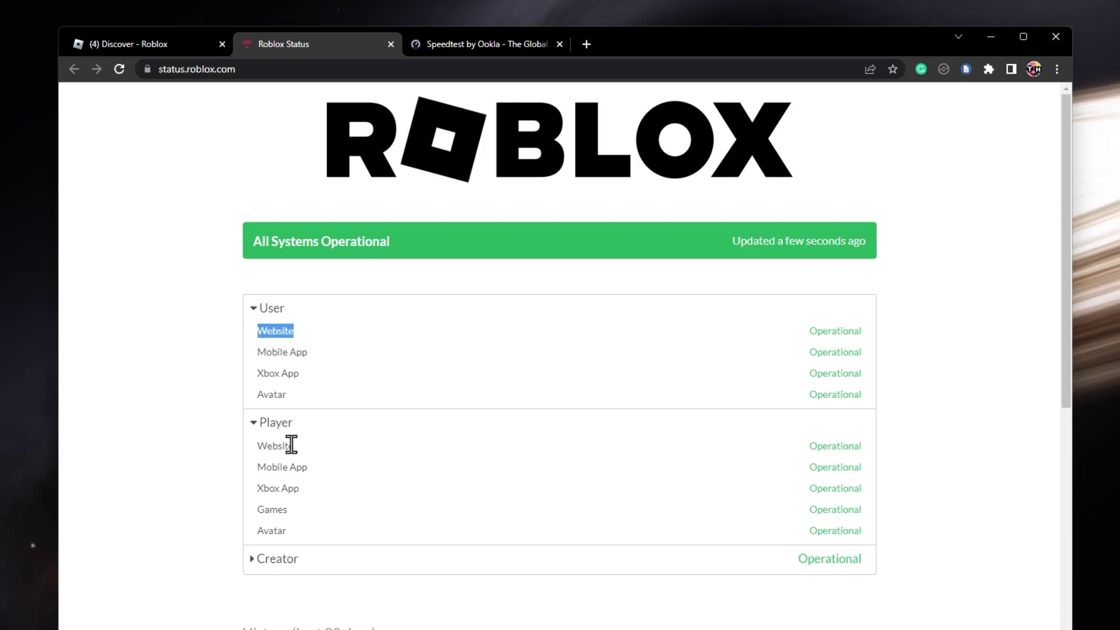
pyautogui.moveTo(289, 509); pyautogui.dragTo(258, 510)
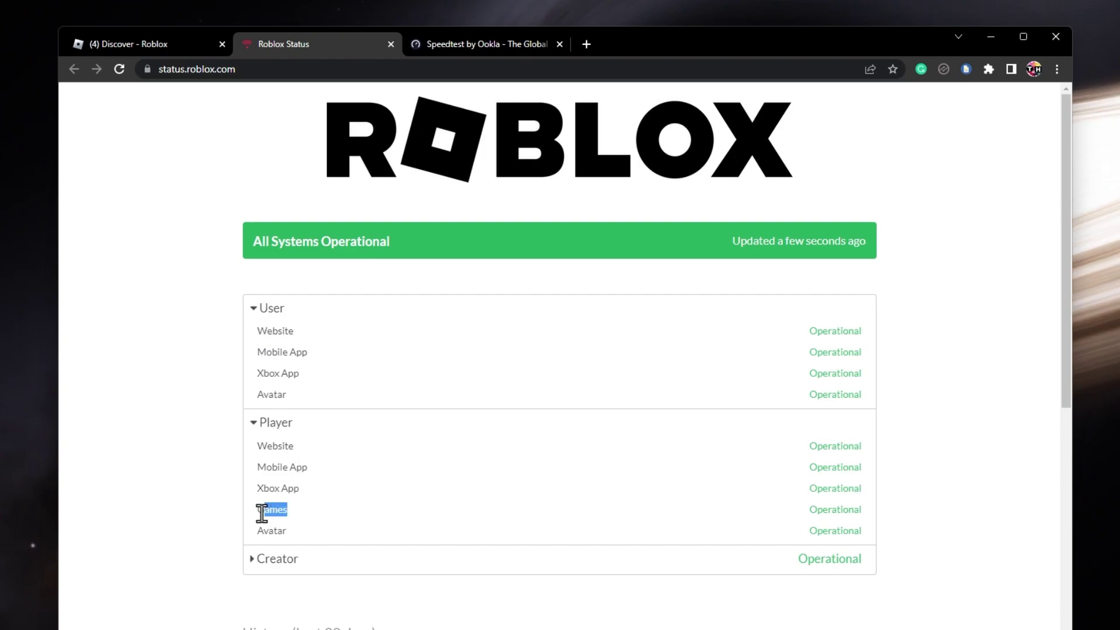
pyautogui.click(239, 518)
pyautogui.middleClick(198, 460)
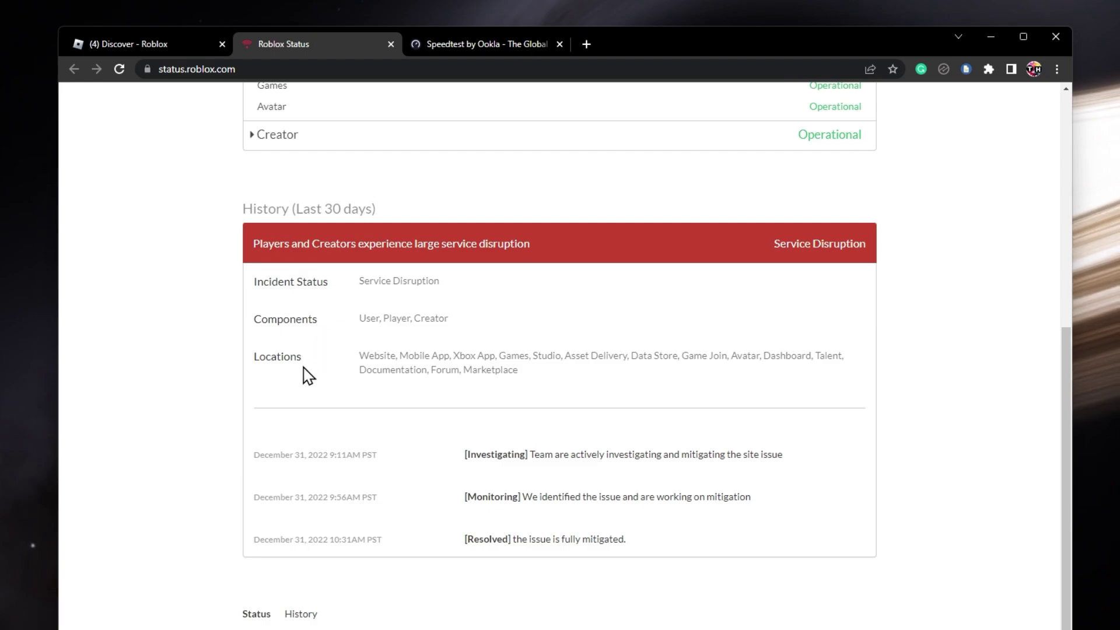
pyautogui.middleClick(179, 412)
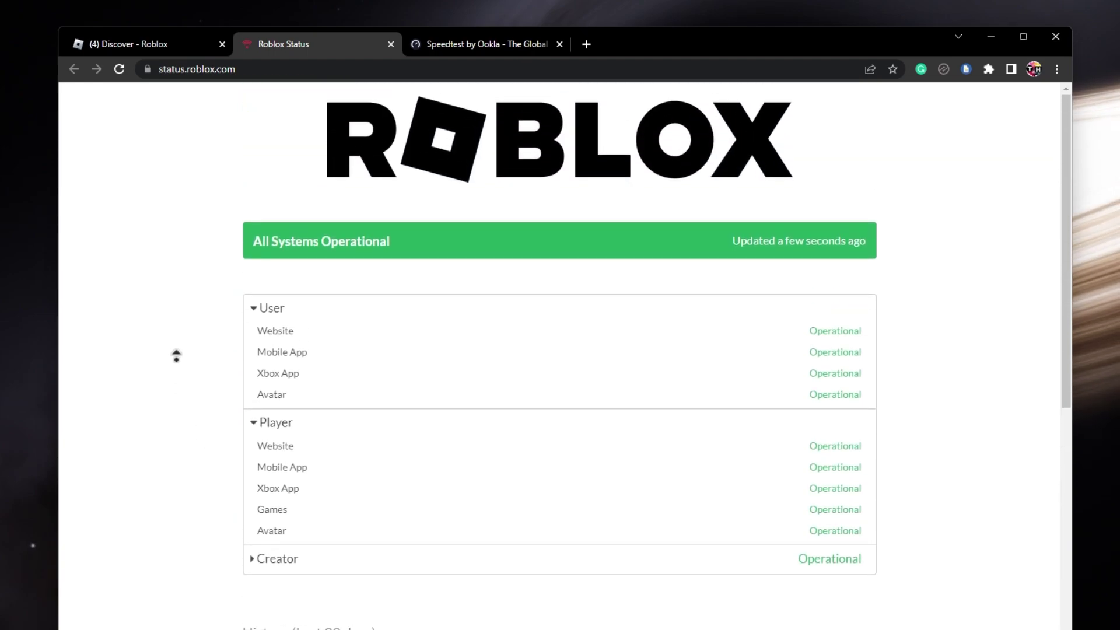
pyautogui.middleClick(182, 370)
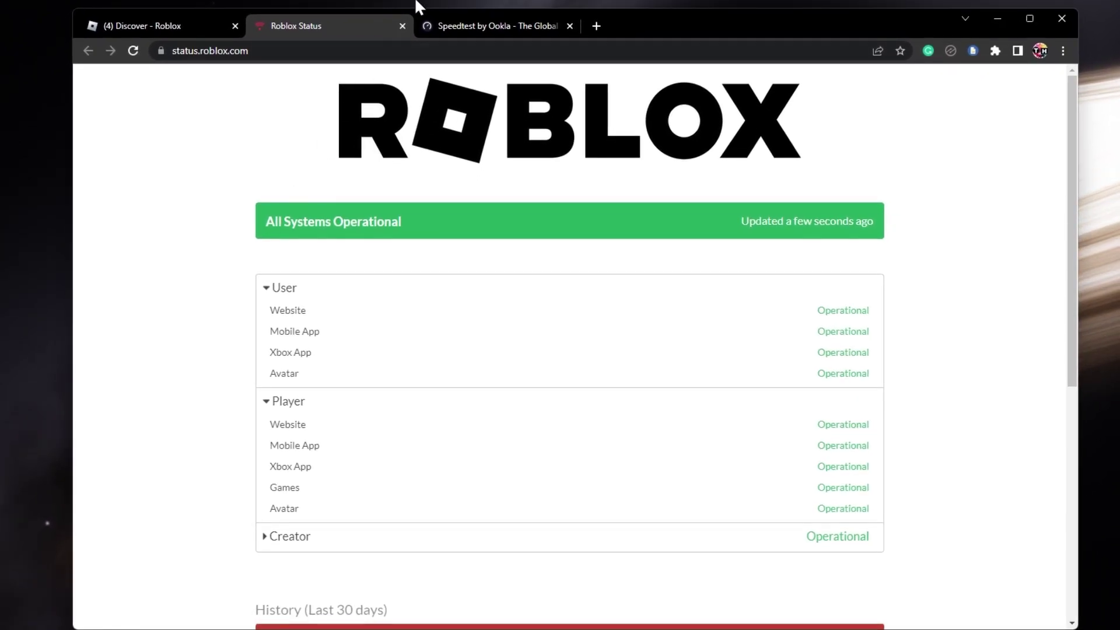
# - Run a Speedtest by Ookla test, blocking the location request (95.17 Mbps download)
pyautogui.click(451, 27)
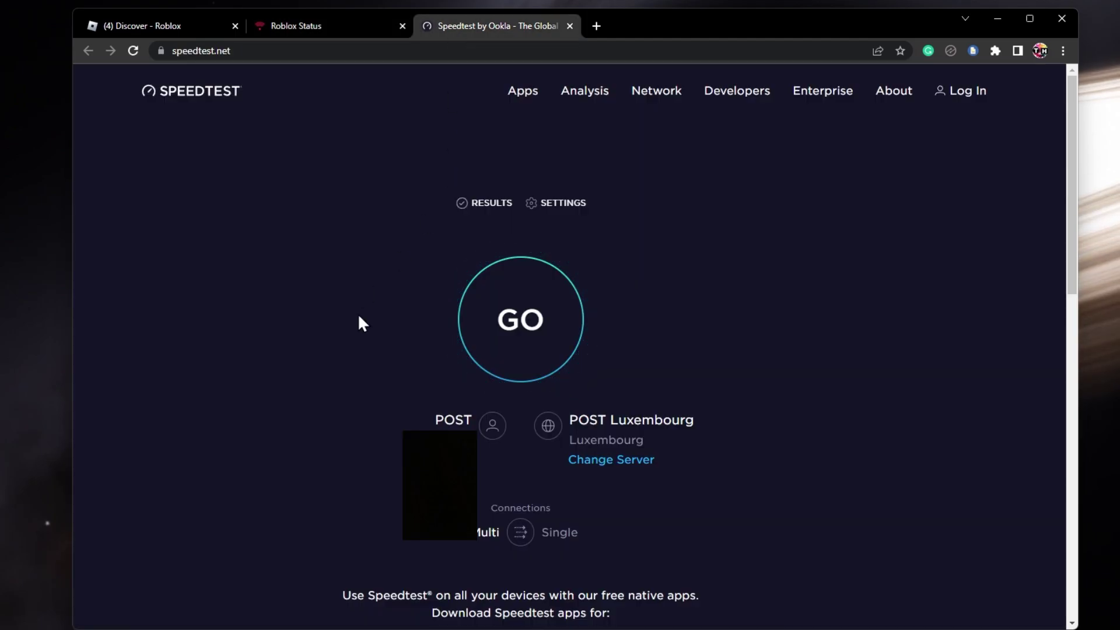
pyautogui.click(468, 324)
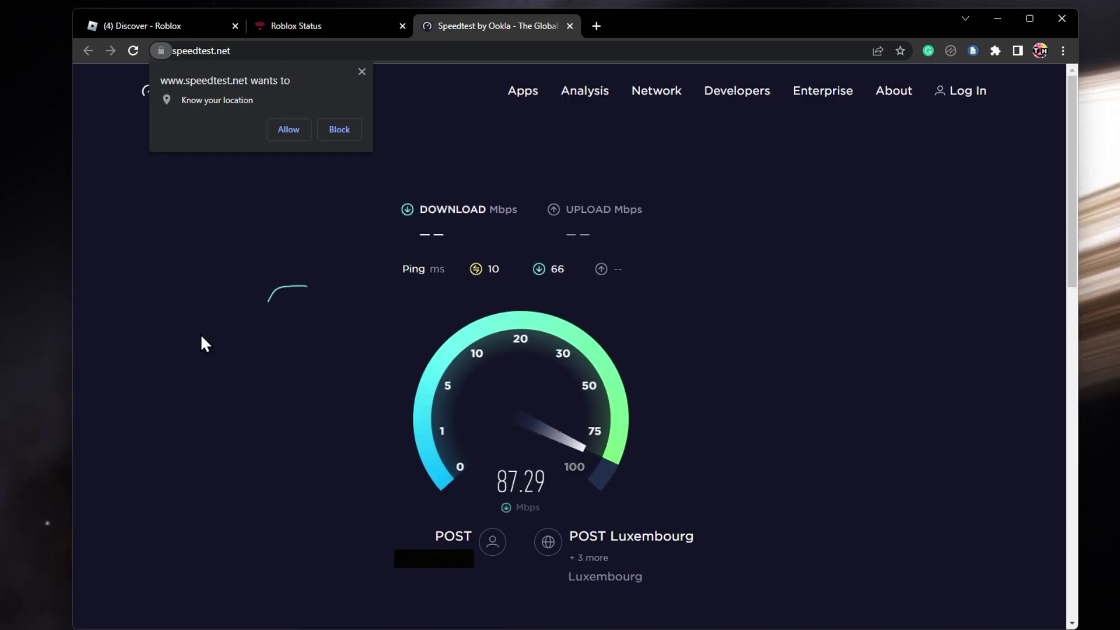
pyautogui.click(340, 130)
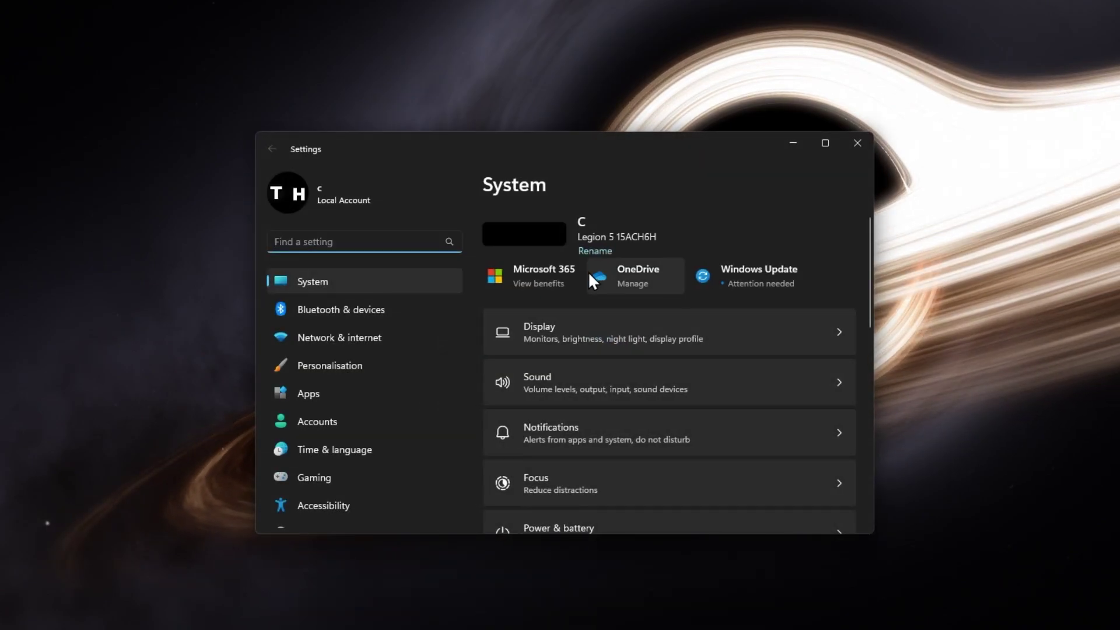
pyautogui.scroll(-3, 588, 272)
pyautogui.scroll(-3, 596, 472)
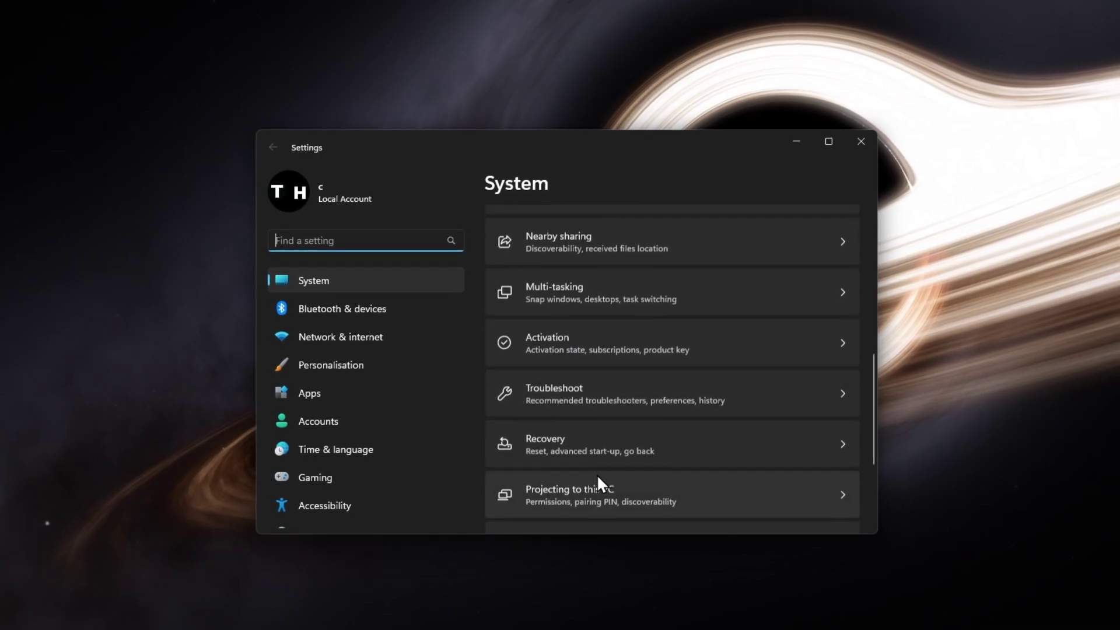
# - Start the Internet Connections troubleshooter from Other trouble-shooters, then cancel it
pyautogui.click(596, 378)
pyautogui.click(608, 374)
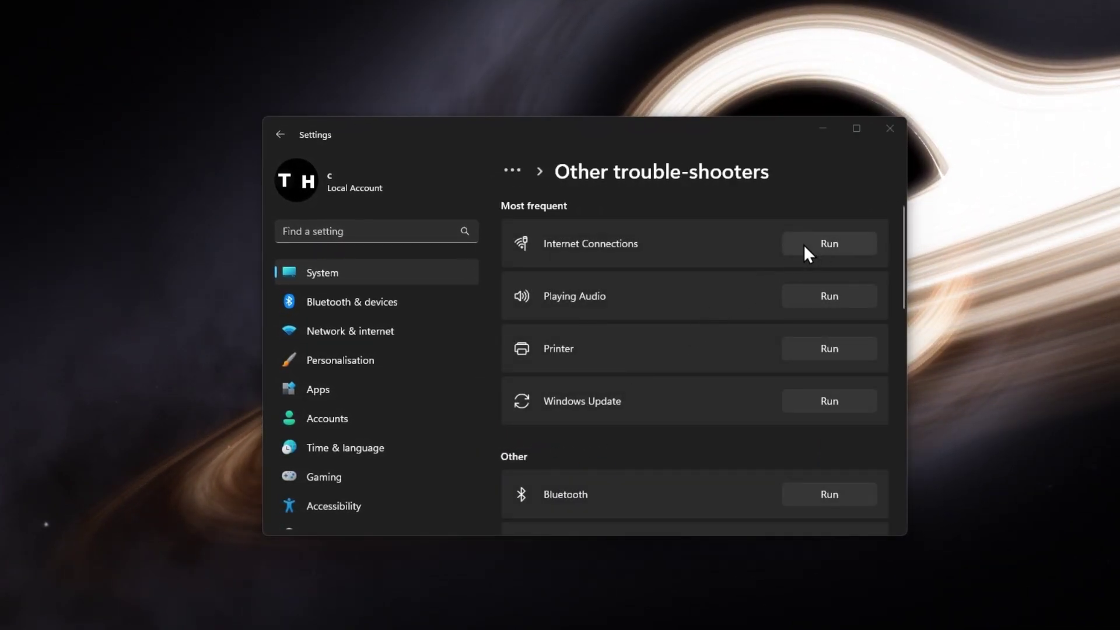
pyautogui.click(828, 243)
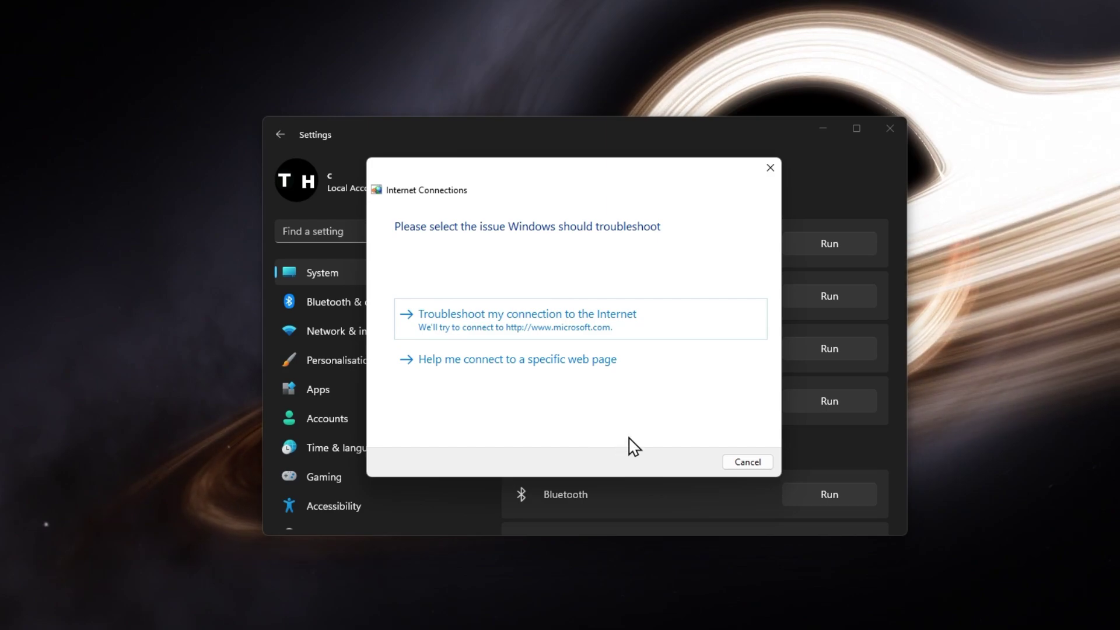
pyautogui.click(750, 462)
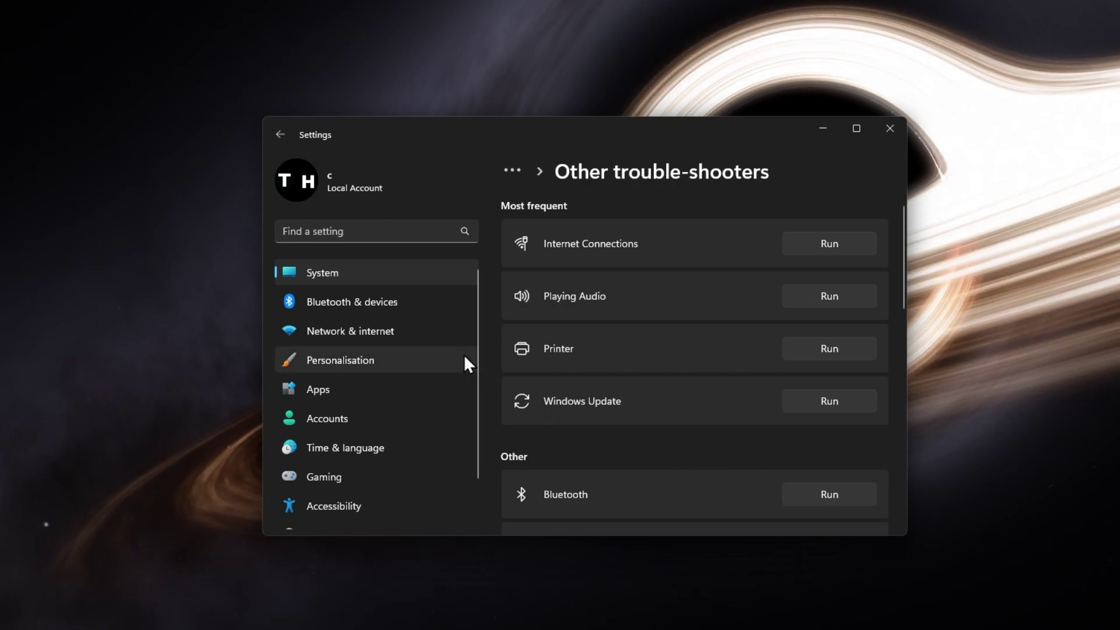
# - Open the WiFi adapter's hardware properties under Network & internet
pyautogui.click(450, 332)
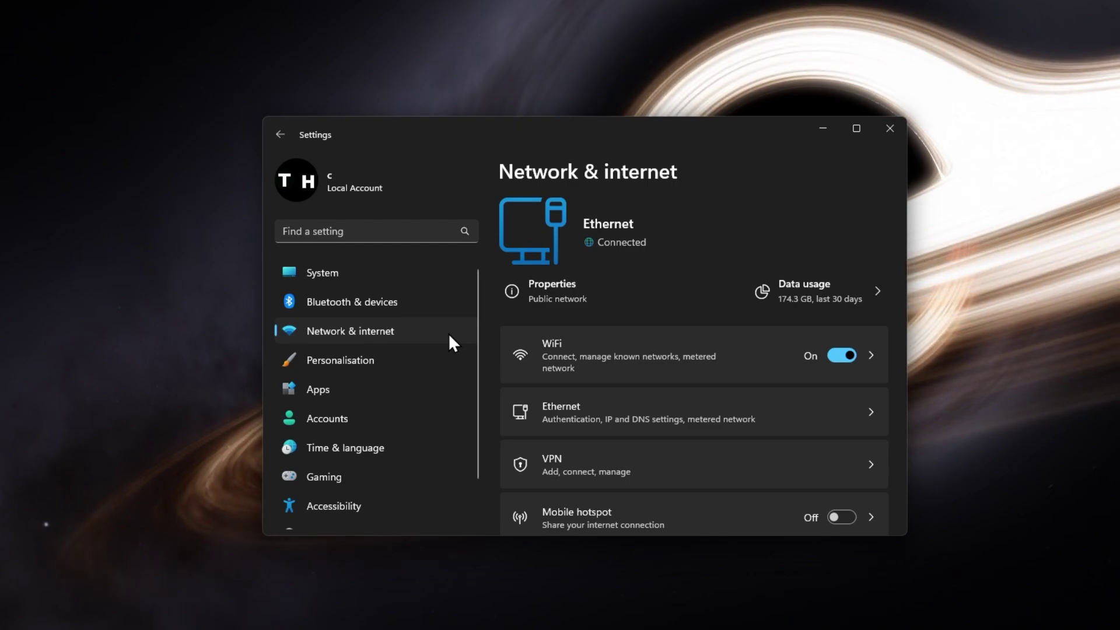
pyautogui.click(668, 347)
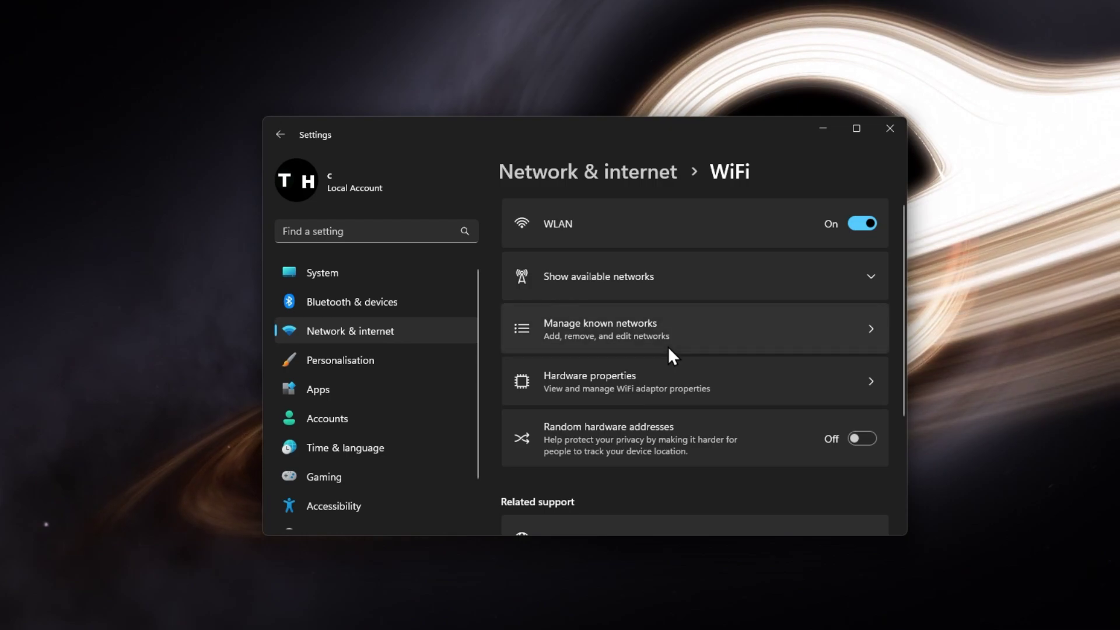
pyautogui.click(733, 381)
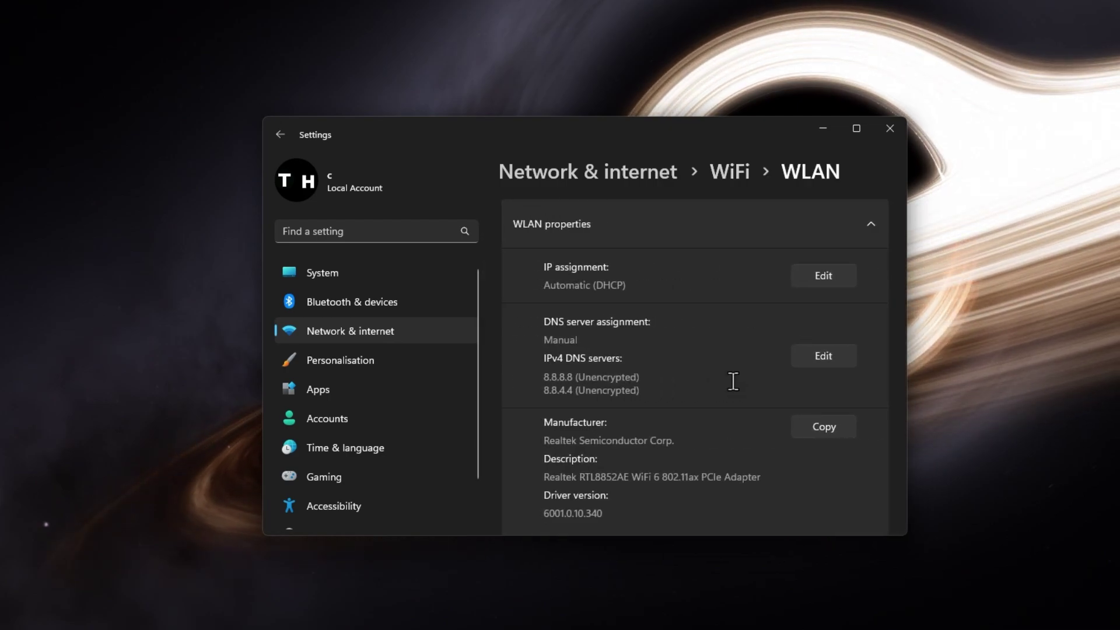
# - Review the manual WLAN DNS entries (preferred 8.8.8.8, alternative 8.8.4.4) and save
pyautogui.click(823, 356)
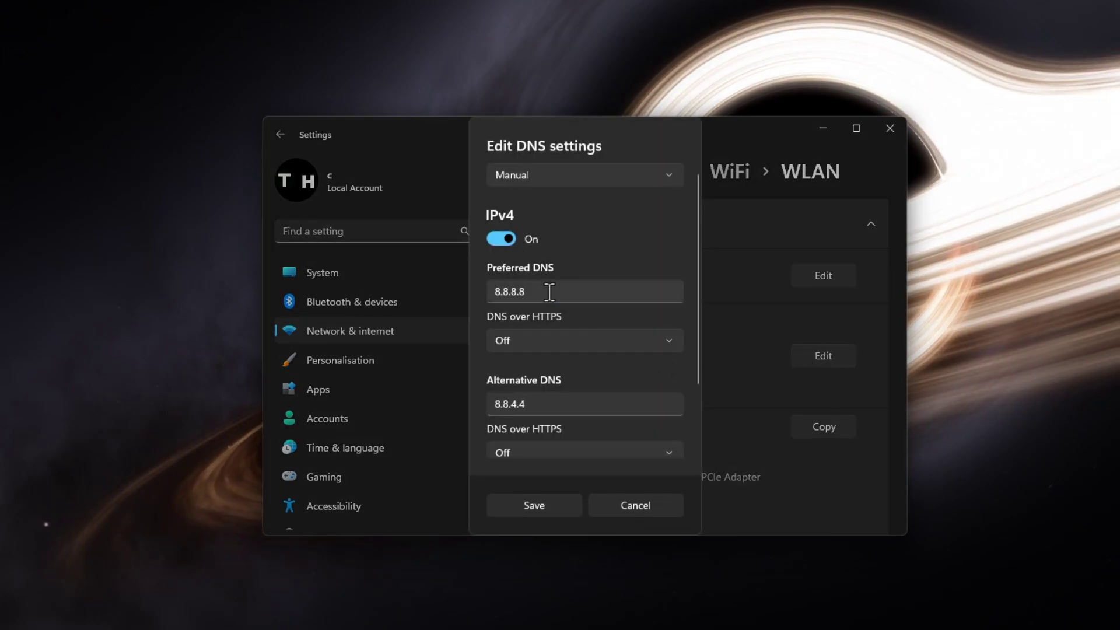
pyautogui.moveTo(548, 292); pyautogui.dragTo(453, 303)
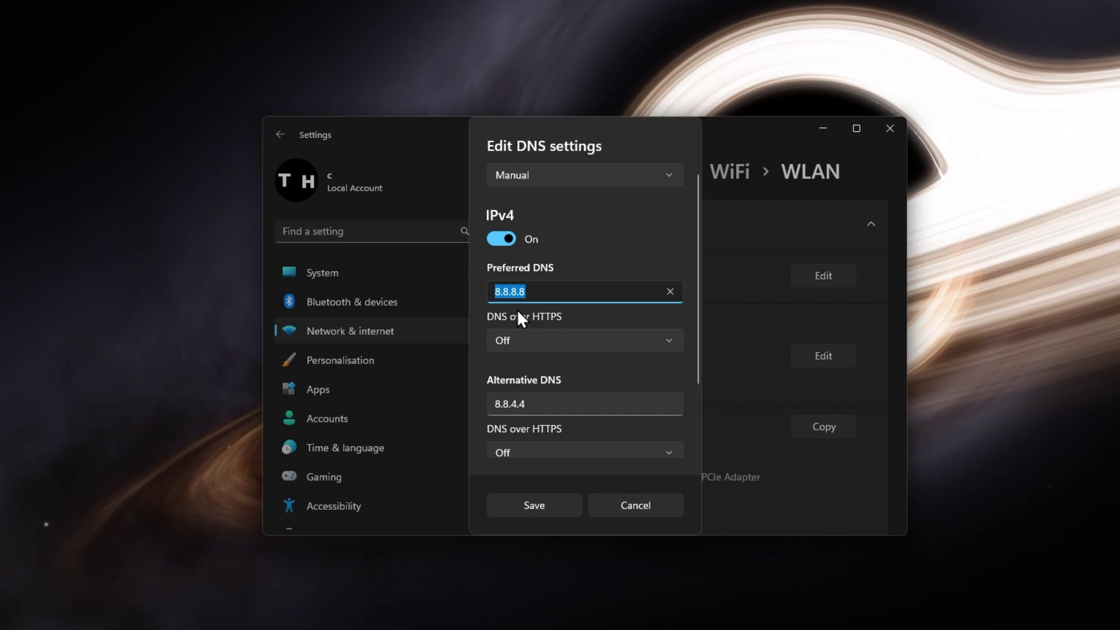
pyautogui.moveTo(493, 292); pyautogui.dragTo(541, 300)
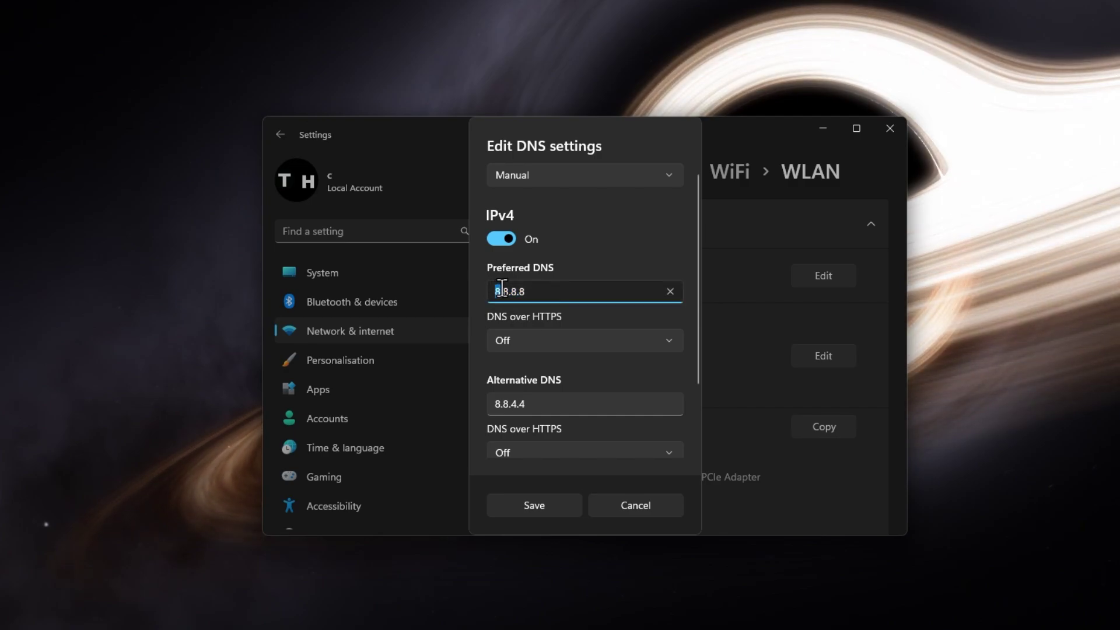
pyautogui.click(525, 362)
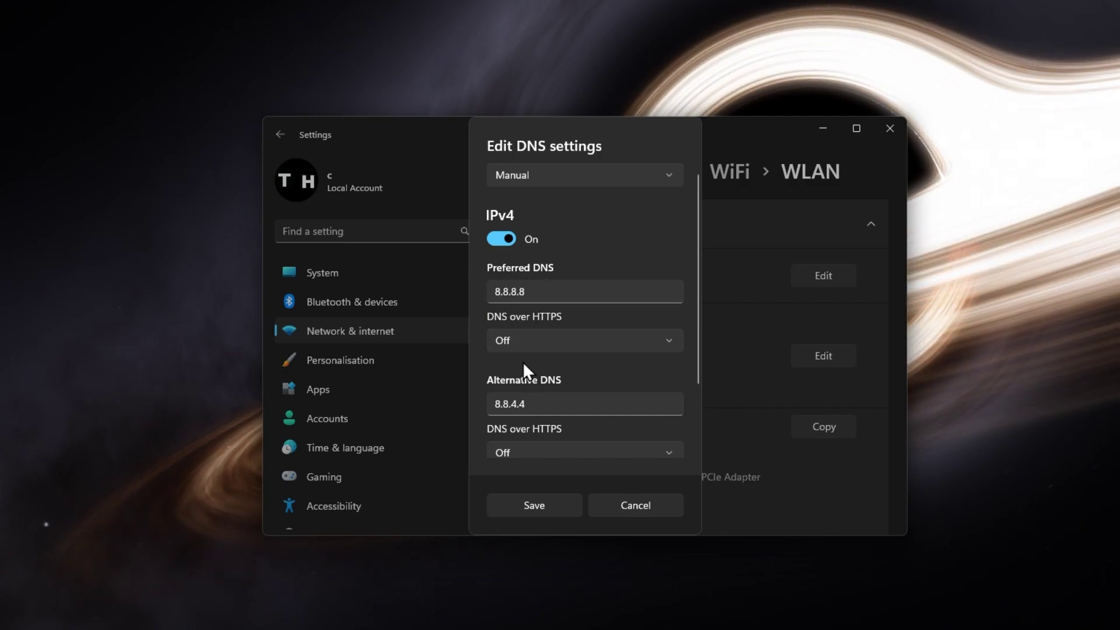
pyautogui.click(526, 403)
pyautogui.moveTo(527, 403); pyautogui.dragTo(495, 403)
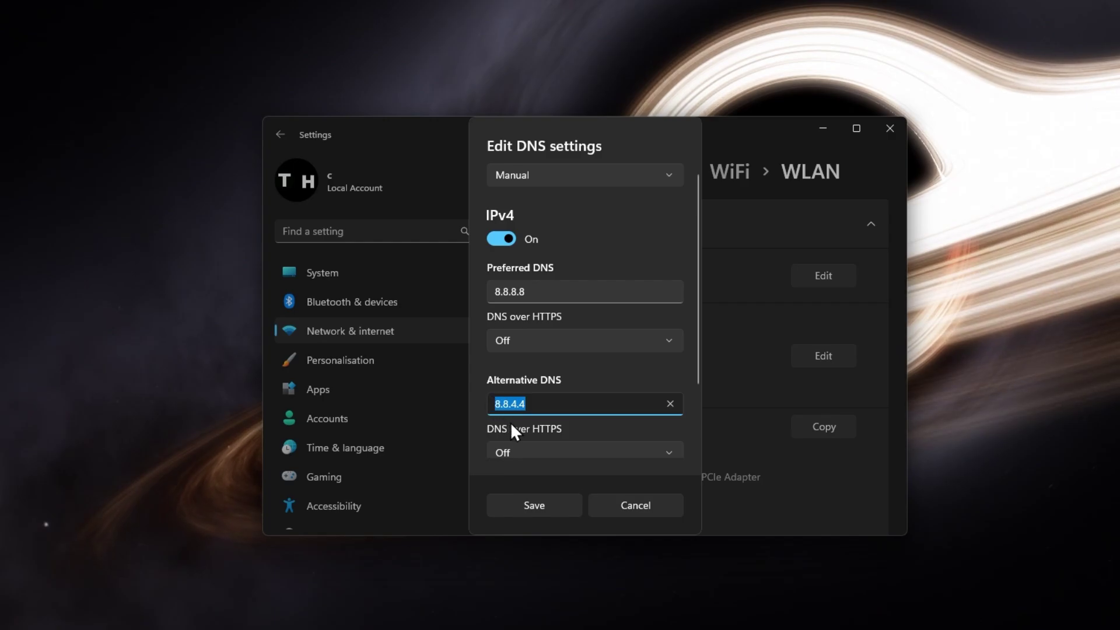
pyautogui.click(513, 422)
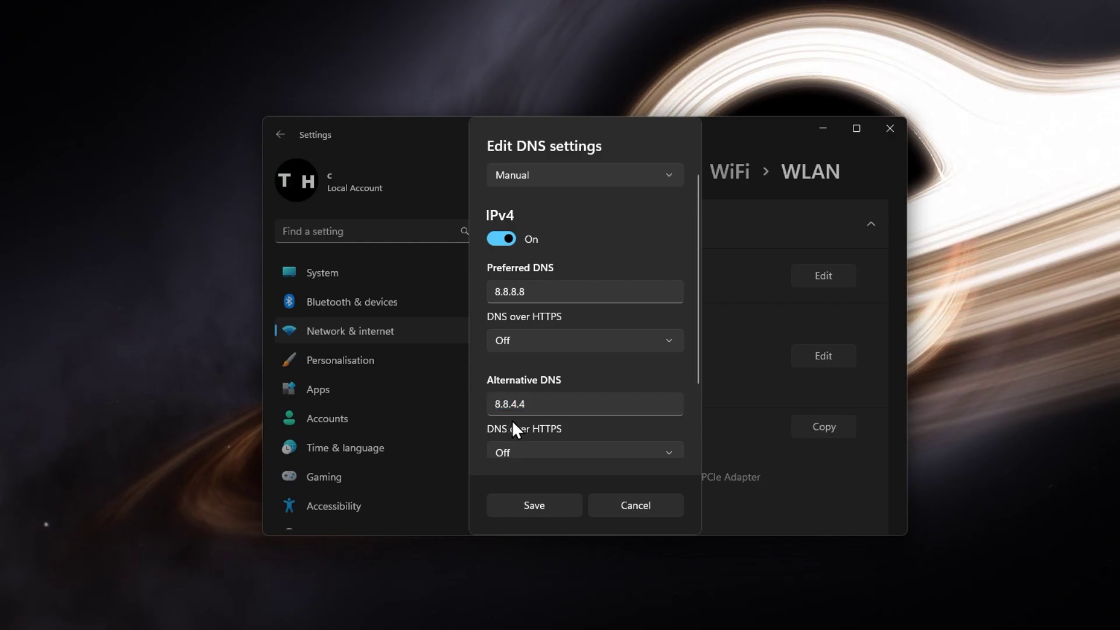
pyautogui.click(522, 505)
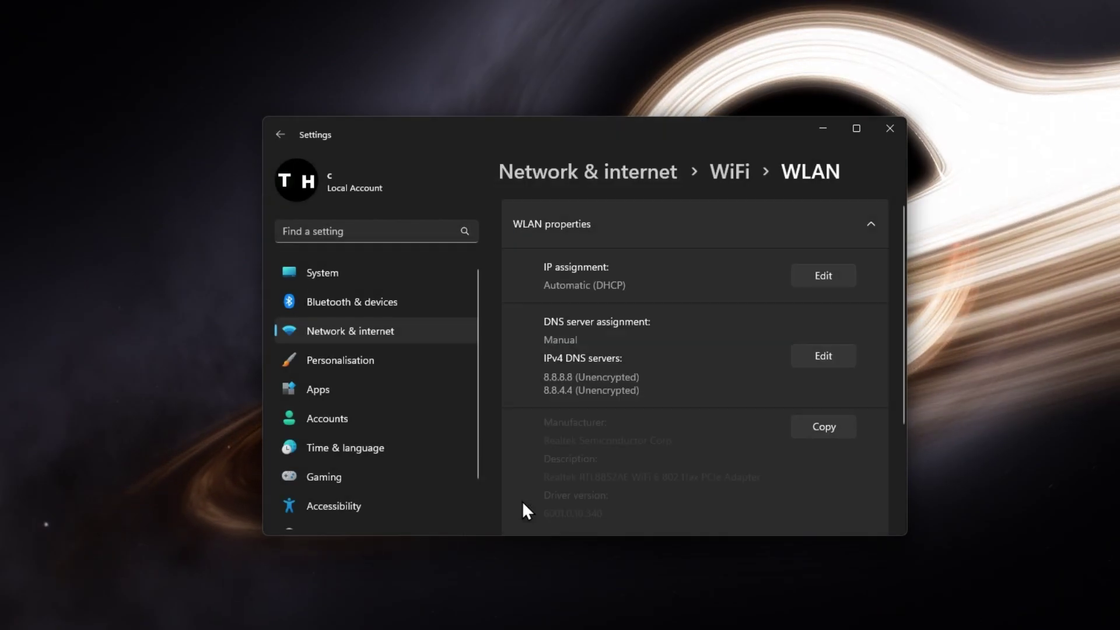